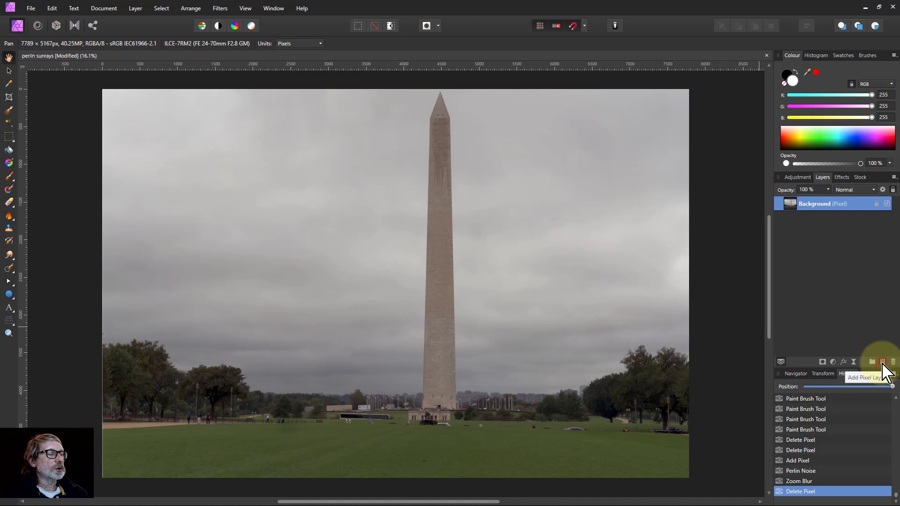
Add an empty pixel layer above the monument photo from the Layers panel
click(883, 362)
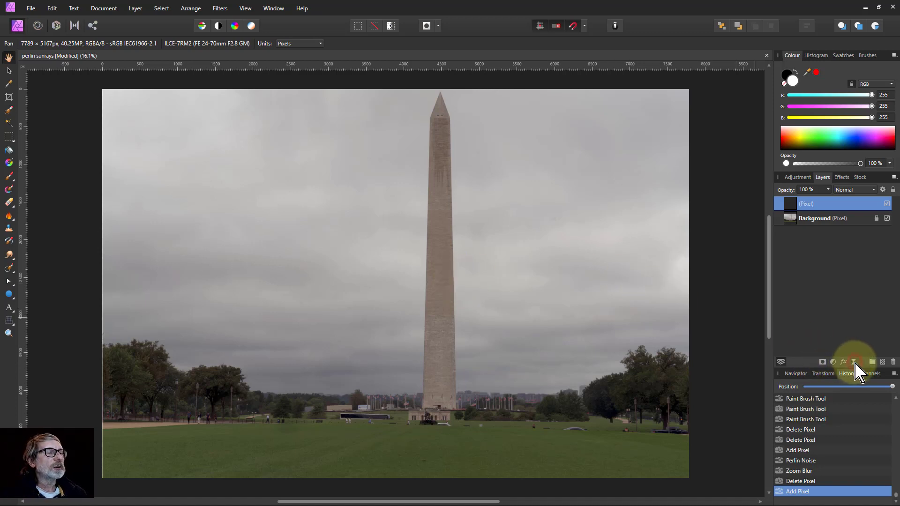
click(854, 362)
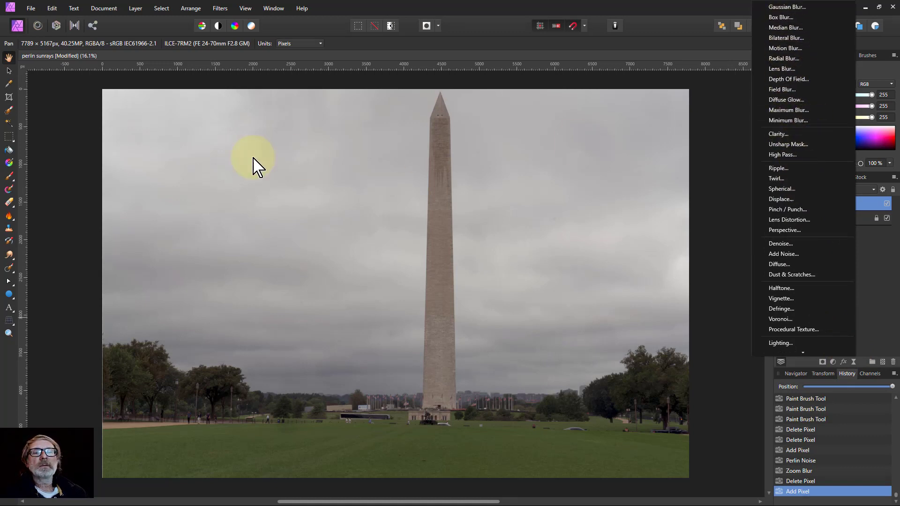
Apply Perlin Noise to the new layer with octaves 5, zoom 237.4 px, persistence 48.7 px
click(221, 8)
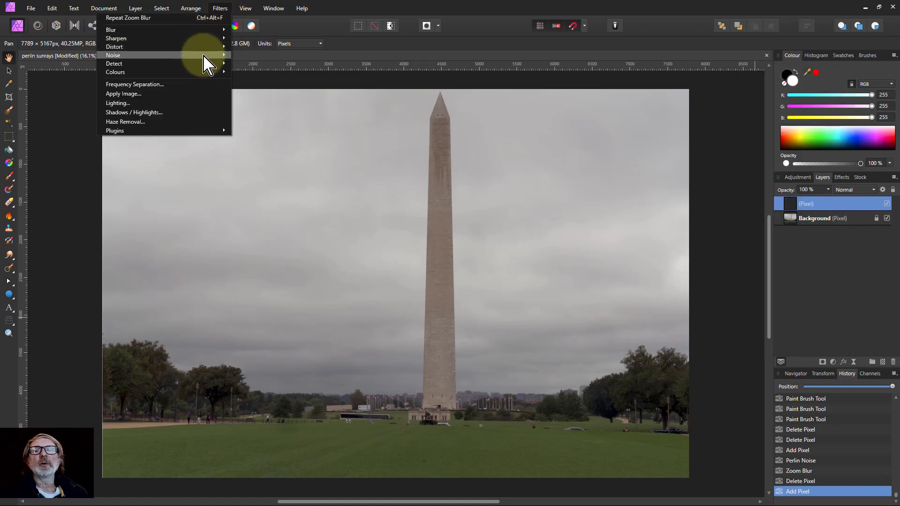
mouse_move(203, 56)
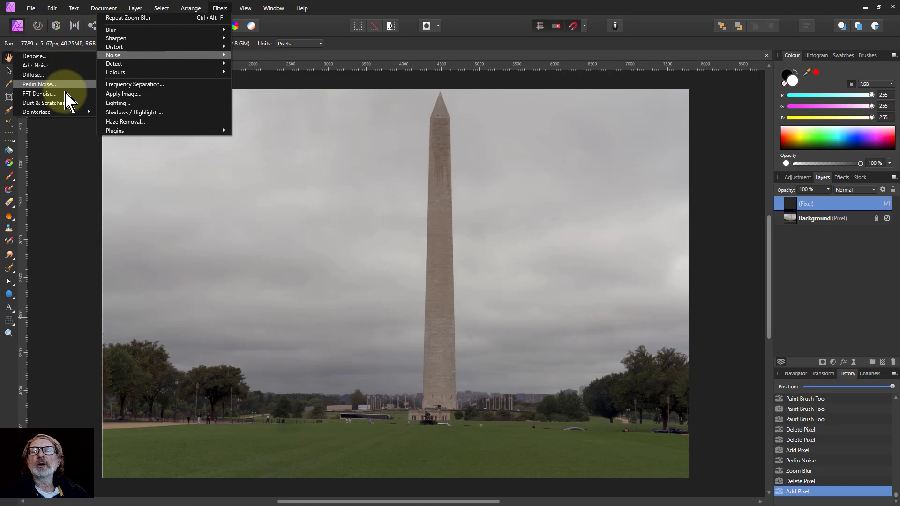
click(55, 85)
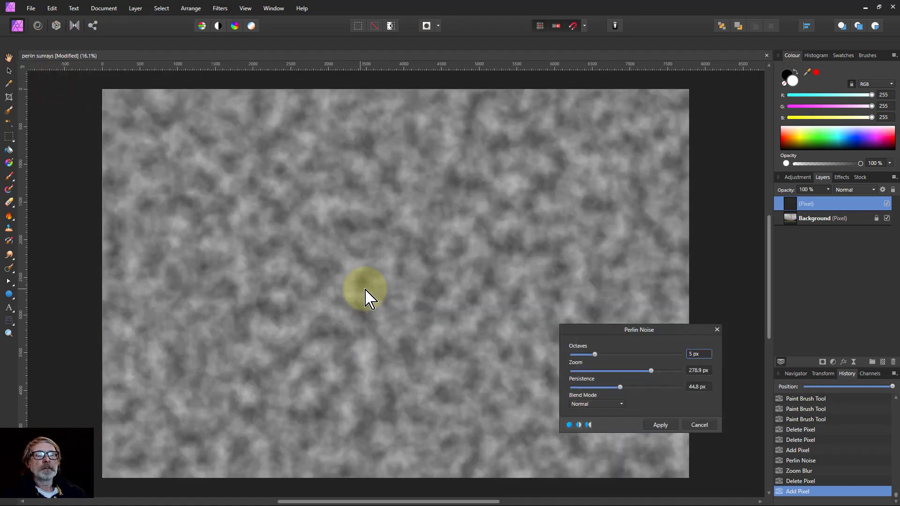
drag(595, 355, 580, 354)
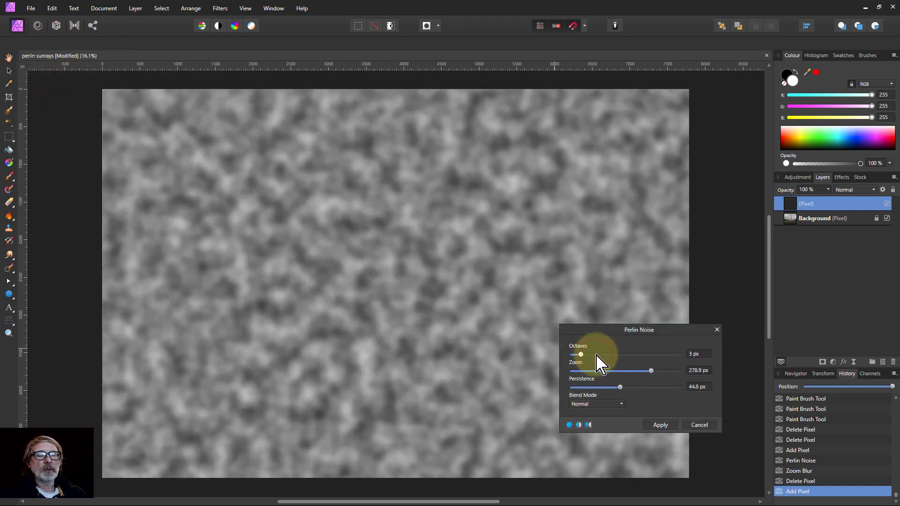
click(596, 355)
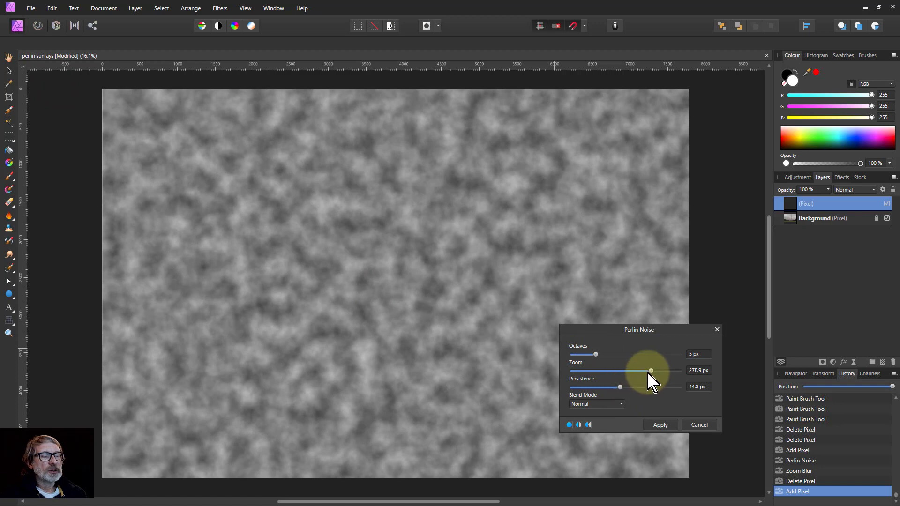
mouse_move(651, 370)
mouse_down()
mouse_move(632, 371)
mouse_move(644, 370)
mouse_up()
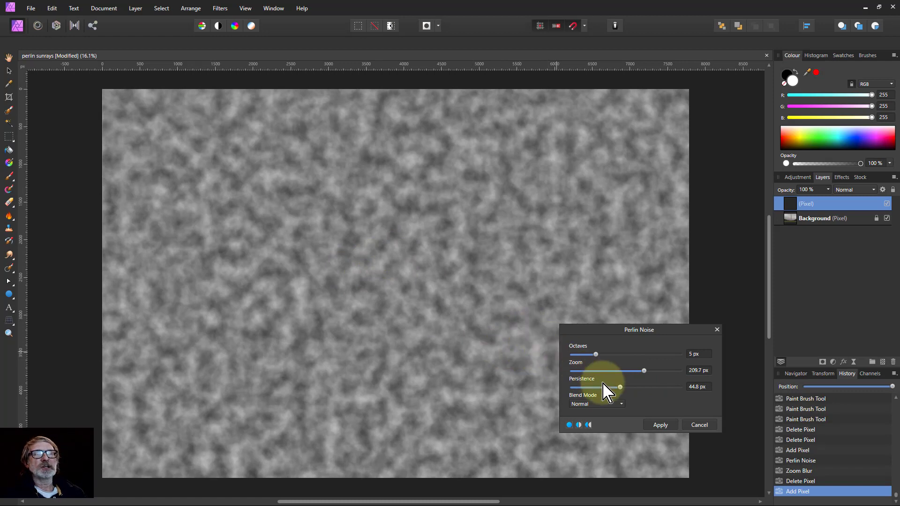
drag(644, 372, 628, 392)
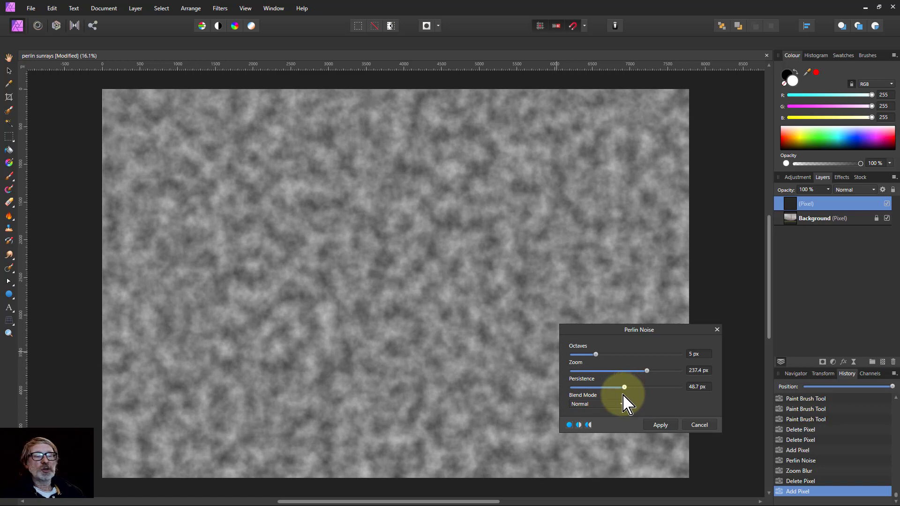
click(662, 427)
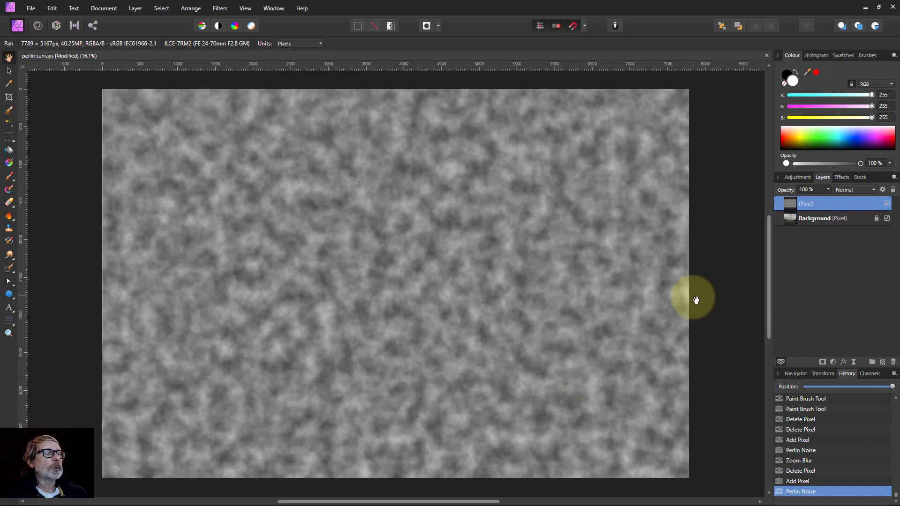
Start a Zoom Blur at radius 1000 px and drag its centre point across the canvas
click(220, 9)
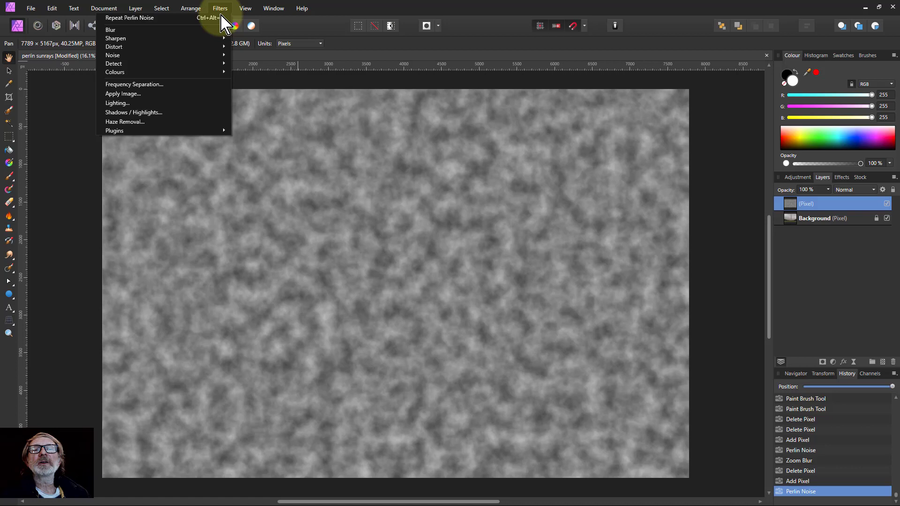
mouse_move(161, 32)
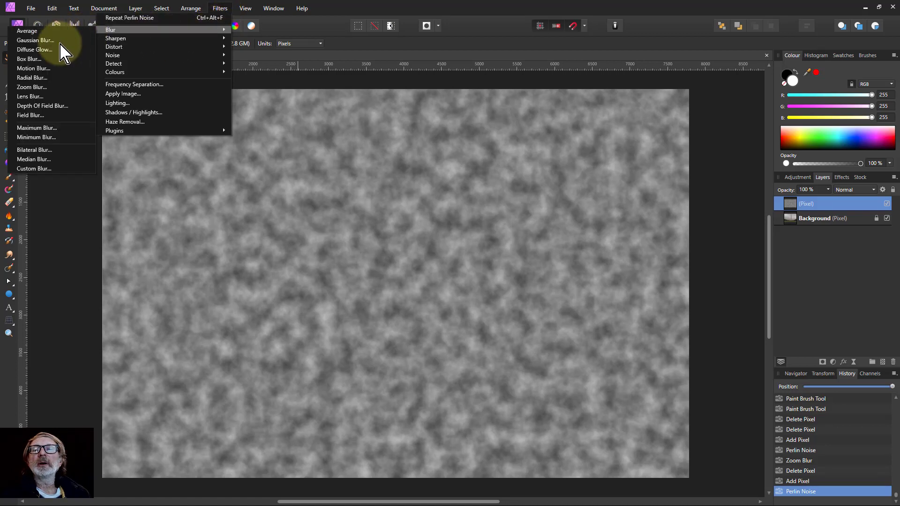
click(32, 87)
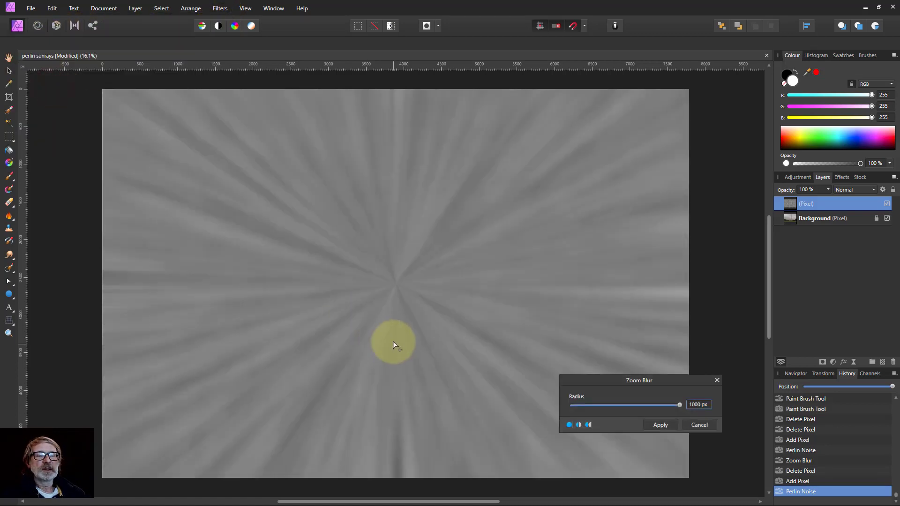
mouse_move(506, 234)
mouse_down()
mouse_move(474, 225)
mouse_move(237, 220)
mouse_up()
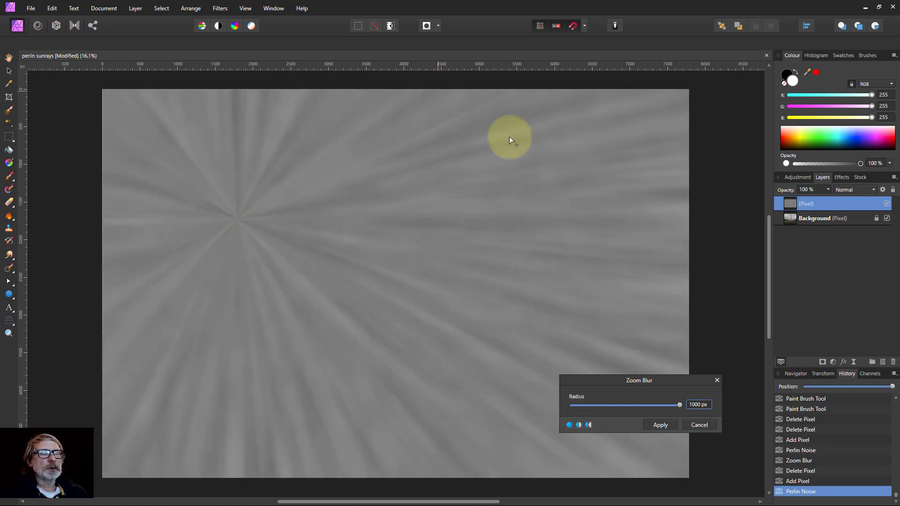
Lower the rays layer to 50% opacity and apply the zoom blur centred on the obelisk tip
click(827, 190)
drag(823, 201, 793, 202)
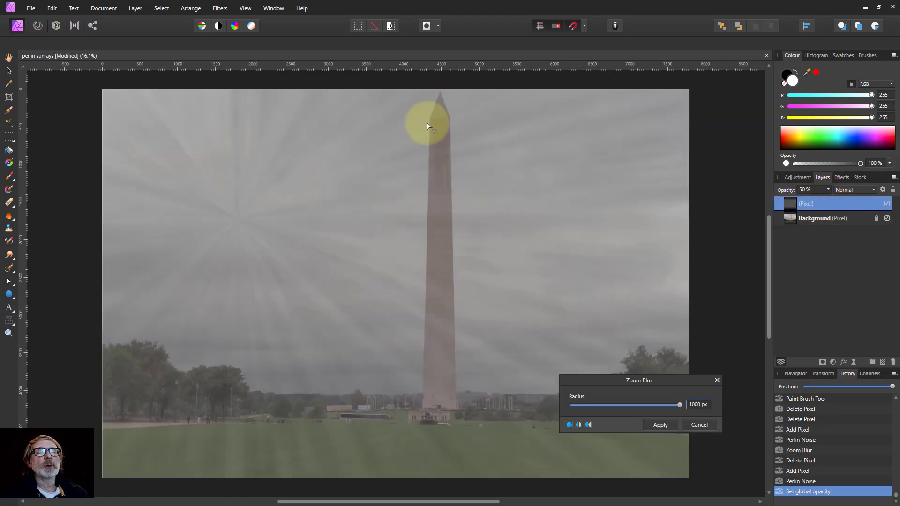
click(439, 93)
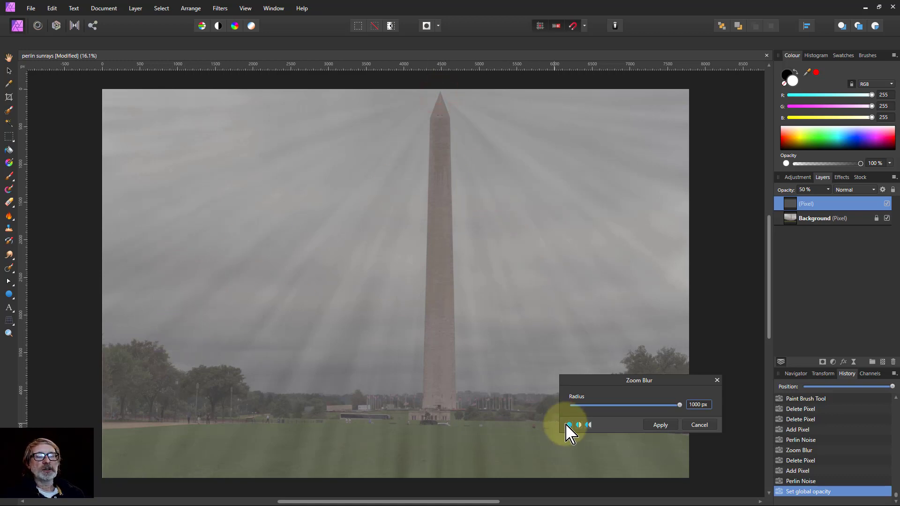
click(661, 425)
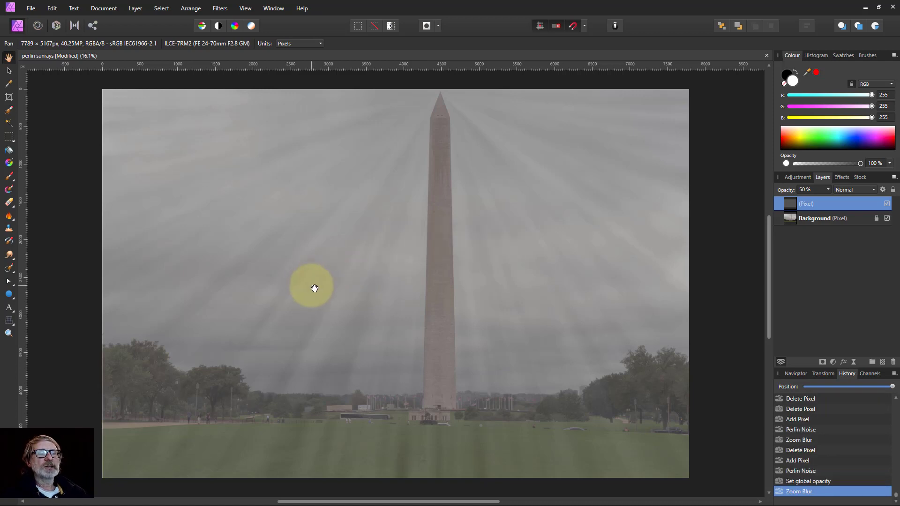
Switch the rays layer to Overlay, hide the Background photo, and show the Histogram
click(854, 190)
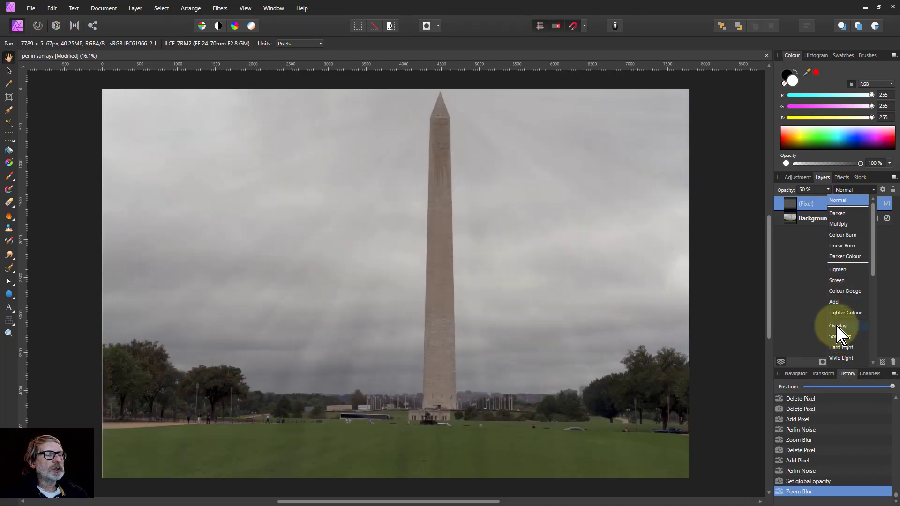
click(837, 326)
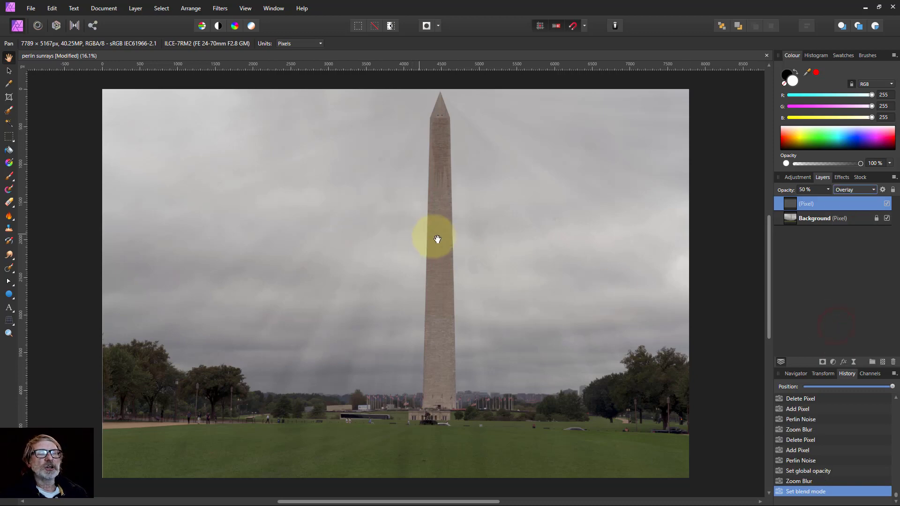
click(887, 218)
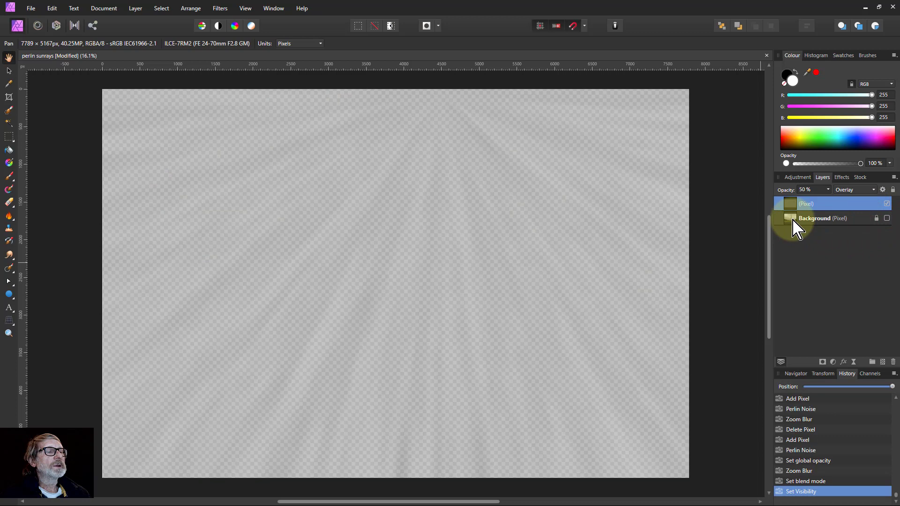
click(816, 55)
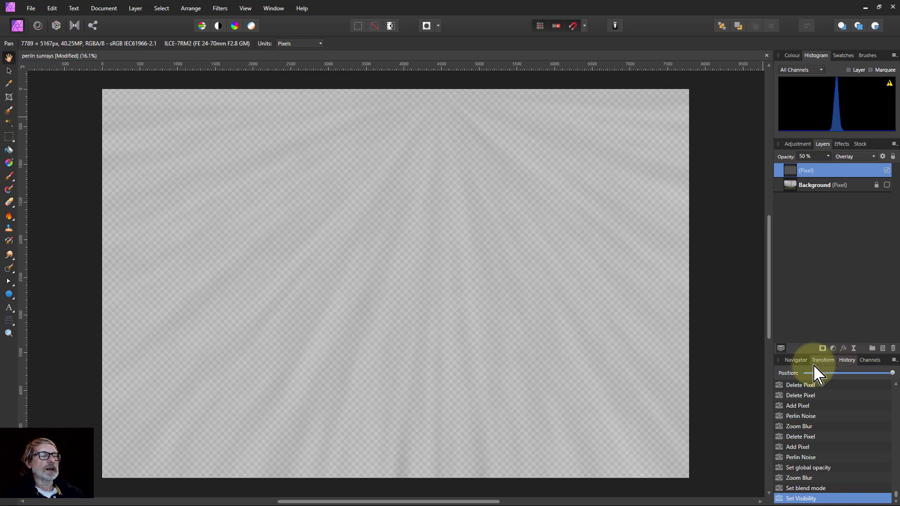
Add a Levels adjustment with black level 30% and white level 80%, then unhide the Background
click(833, 348)
click(760, 121)
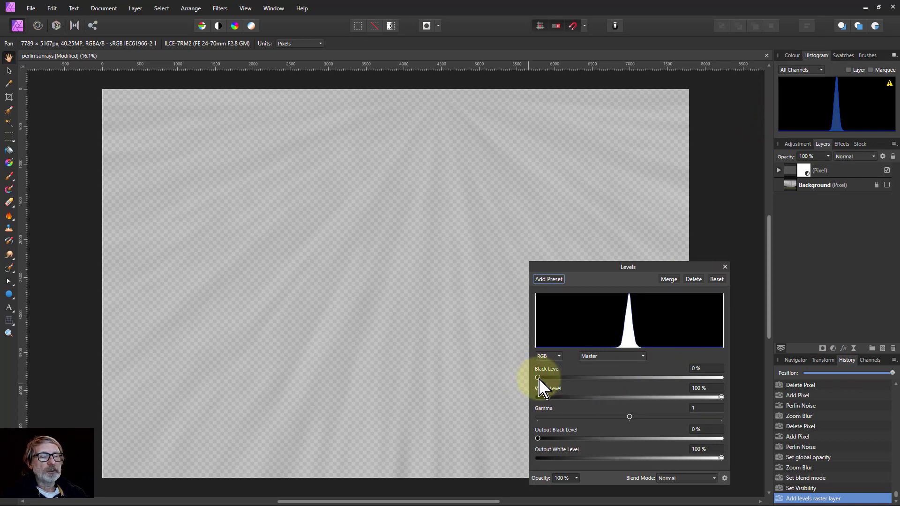
drag(541, 378, 617, 378)
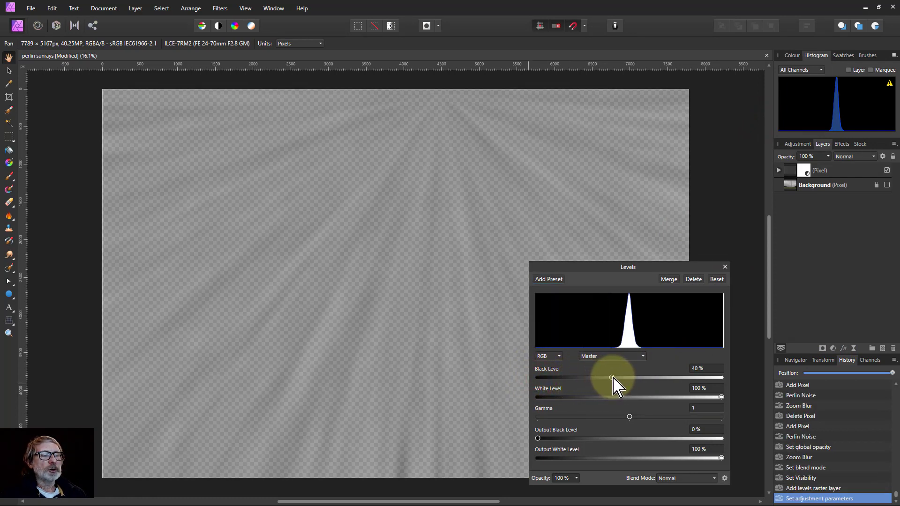
mouse_move(722, 397)
mouse_down()
mouse_move(644, 398)
mouse_move(684, 398)
mouse_up()
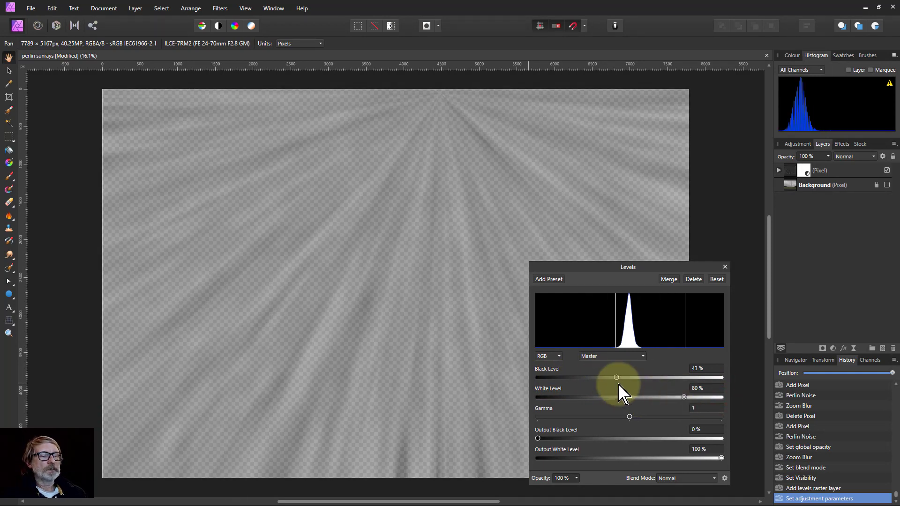
mouse_move(618, 380)
mouse_down()
mouse_move(585, 381)
mouse_move(593, 379)
mouse_up()
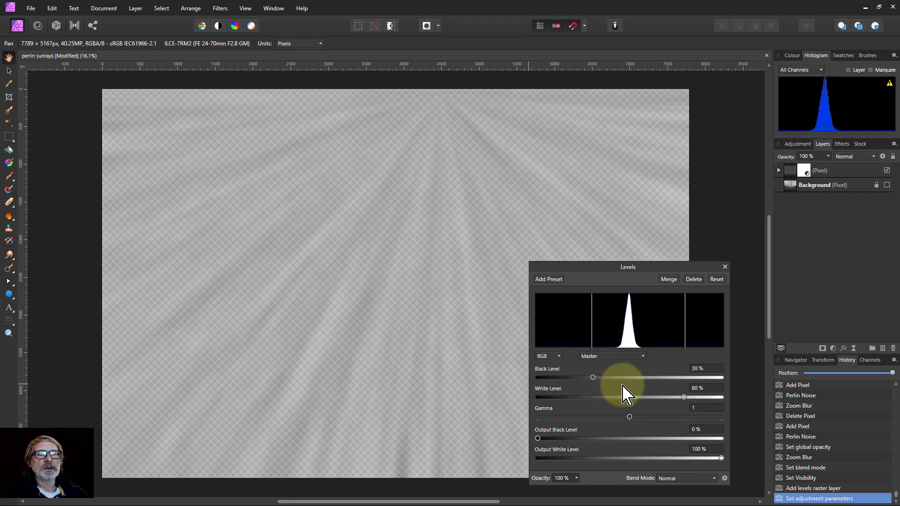
click(886, 185)
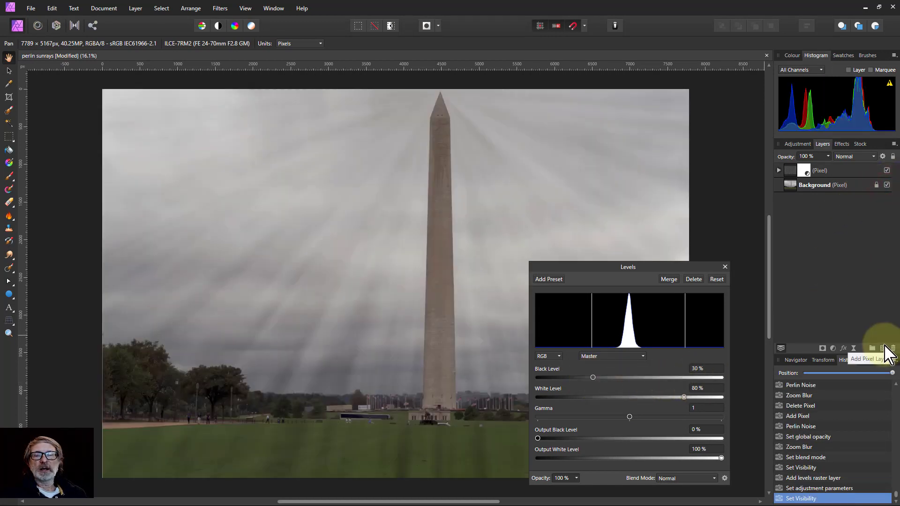
Close the Levels dialog
click(725, 267)
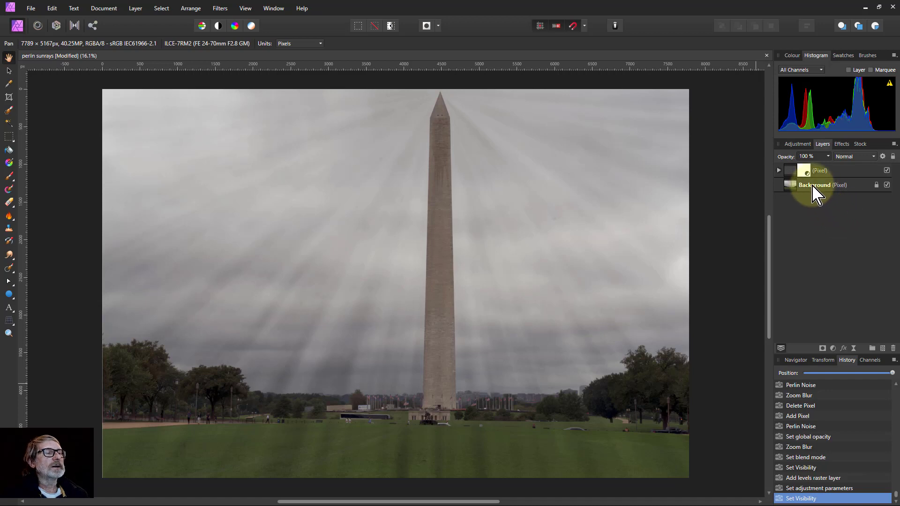
Add a layer mask to the sunray pixel layer
click(792, 170)
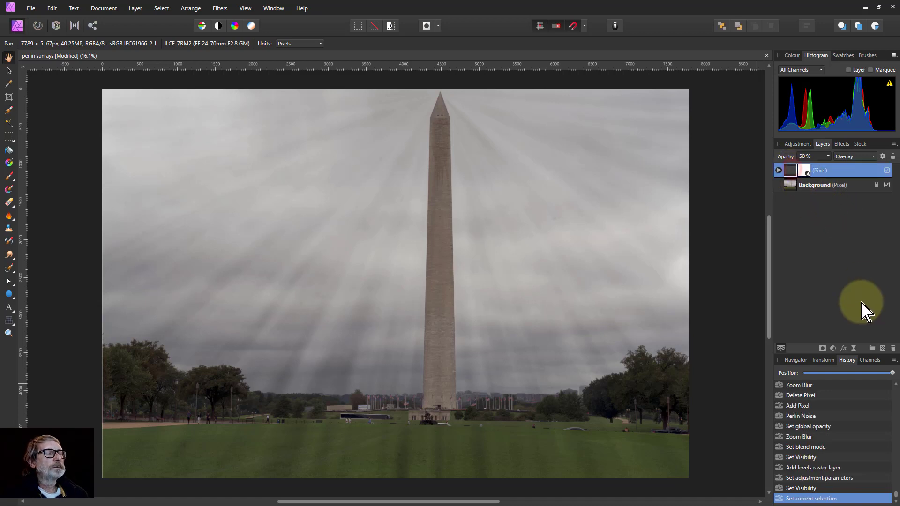
click(822, 349)
click(778, 171)
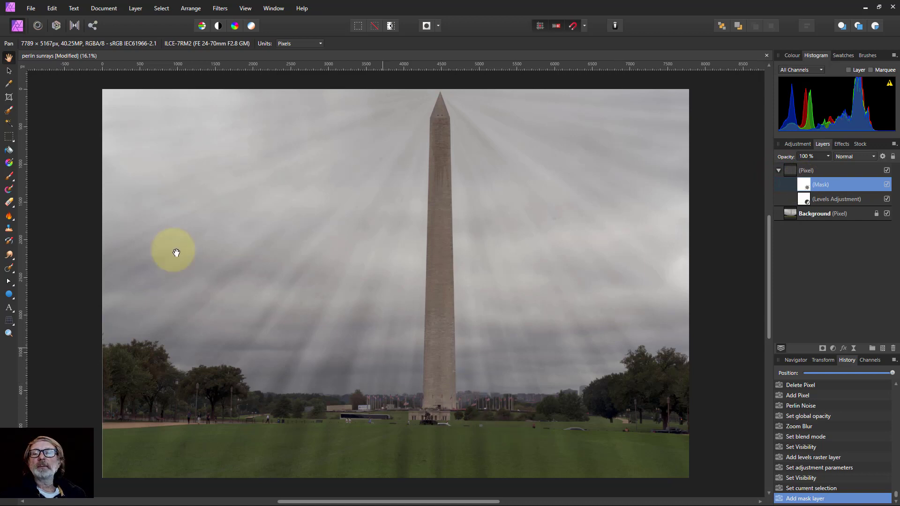
Paint the mask black at 38% opacity along the bottom to fade rays over the grass
click(10, 177)
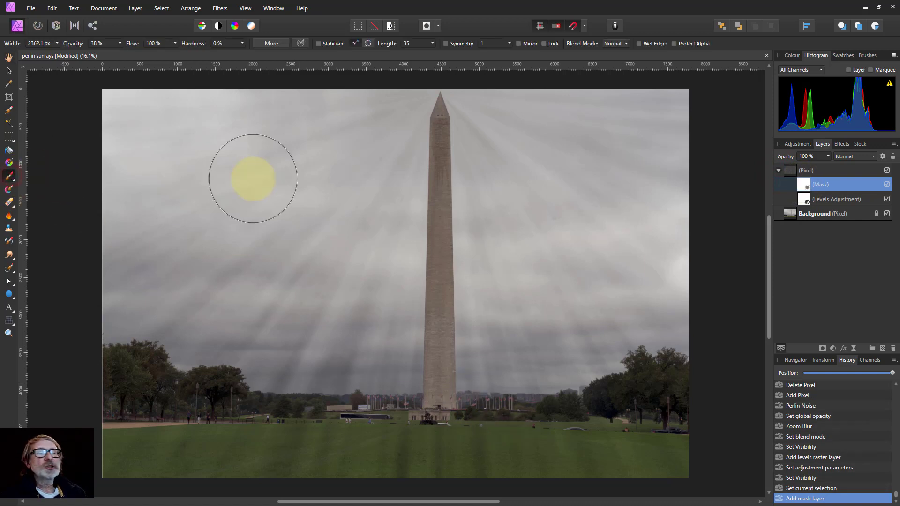
click(792, 55)
click(792, 73)
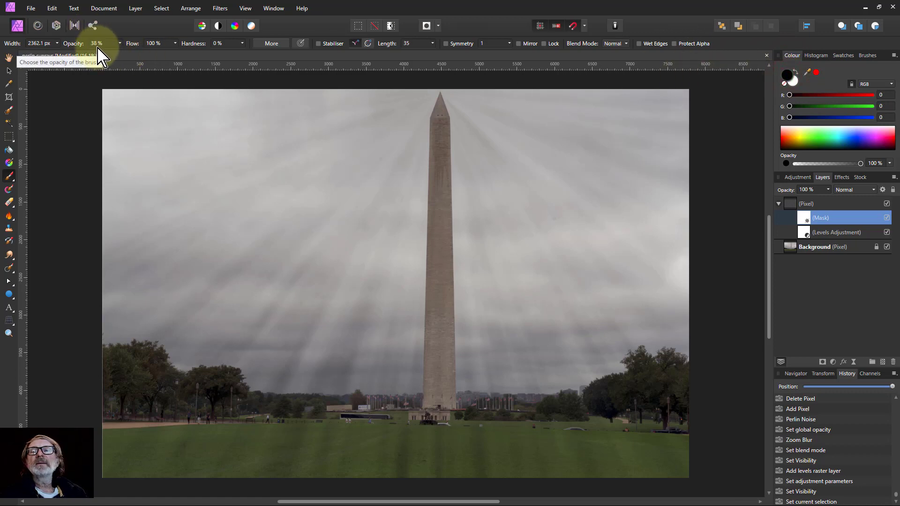
key(ctrl+s)
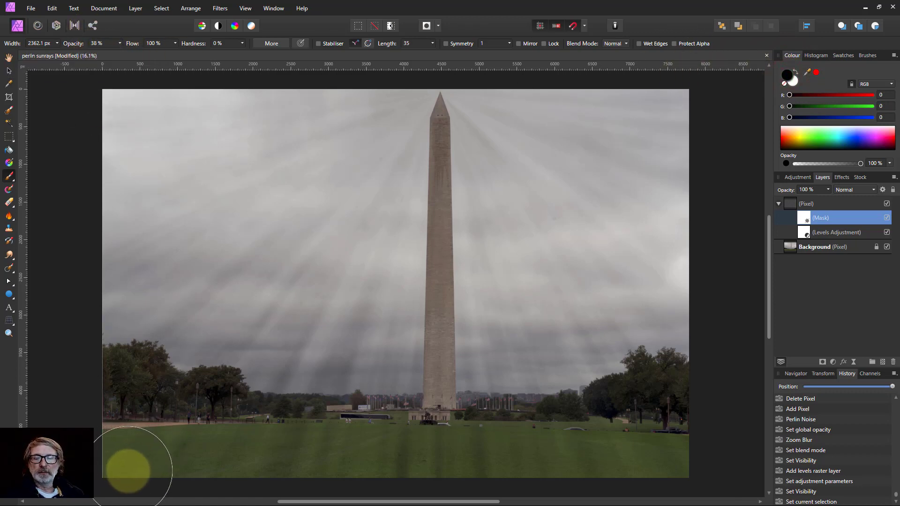
click(108, 467)
mouse_move(303, 490)
mouse_down()
mouse_move(474, 468)
mouse_move(648, 466)
mouse_move(530, 483)
mouse_move(156, 486)
mouse_move(186, 498)
mouse_up()
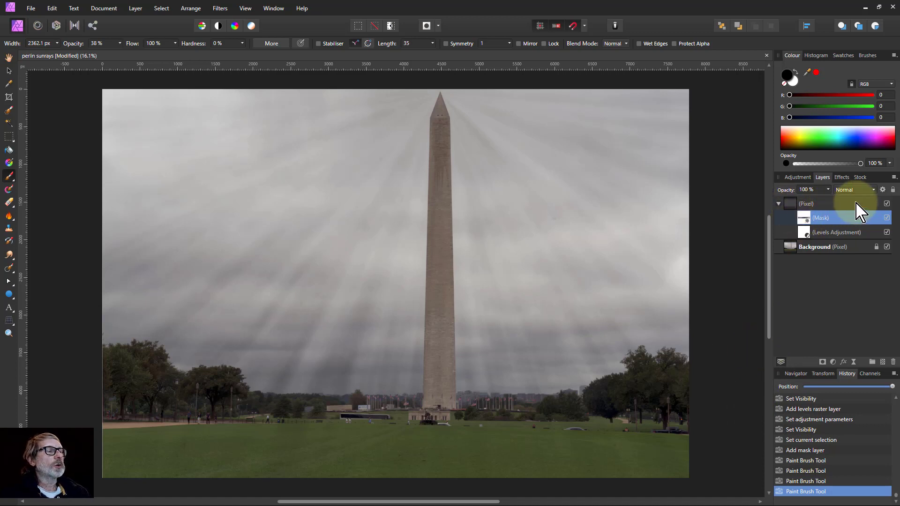
Hide the sunray layer and brush-select the upper obelisk on the Background layer
click(887, 204)
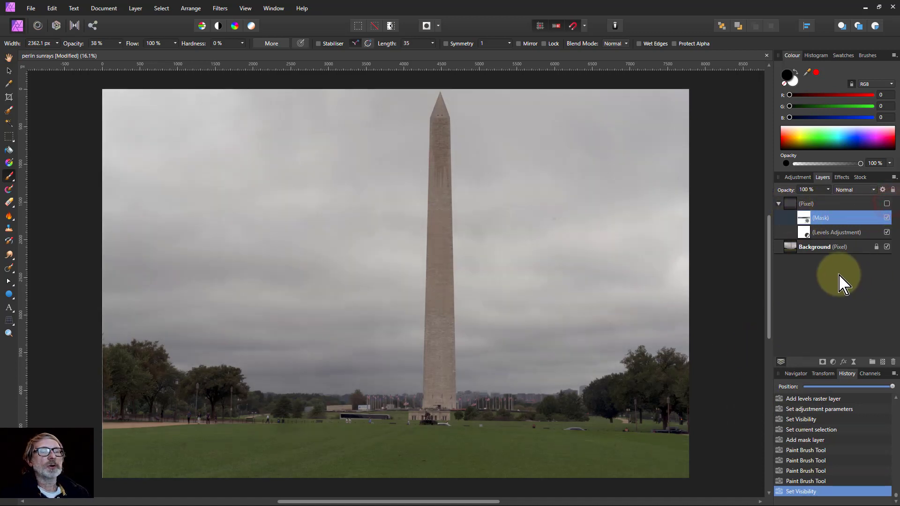
click(791, 249)
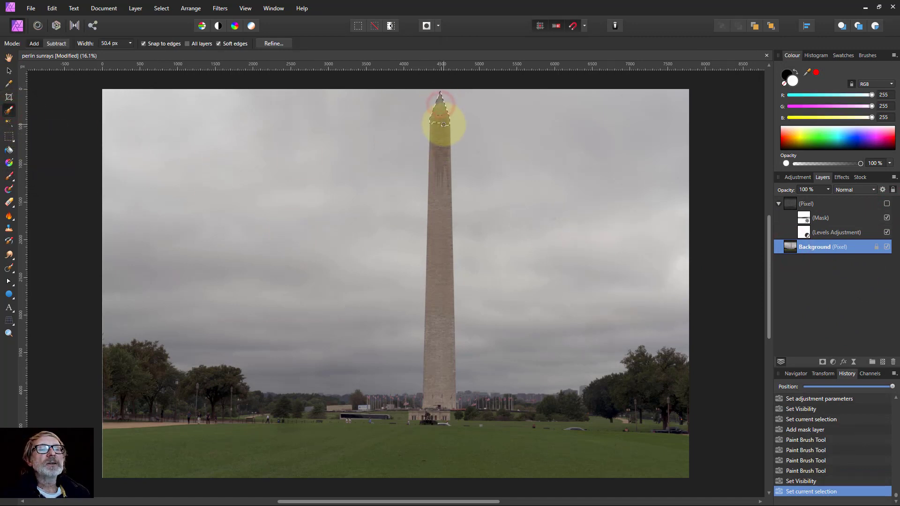
drag(441, 317, 509, 431)
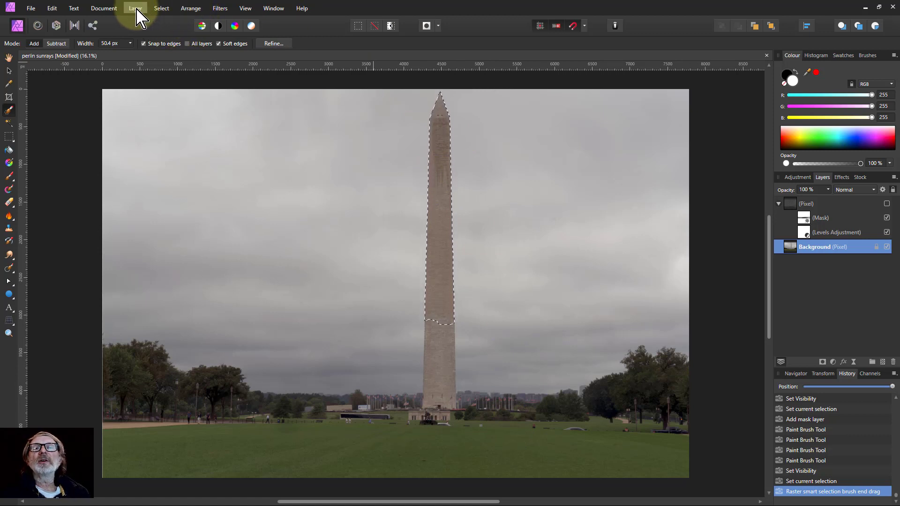
Invert the selection to exclude the obelisk, unhide the rays, and add a new pixel layer
click(158, 9)
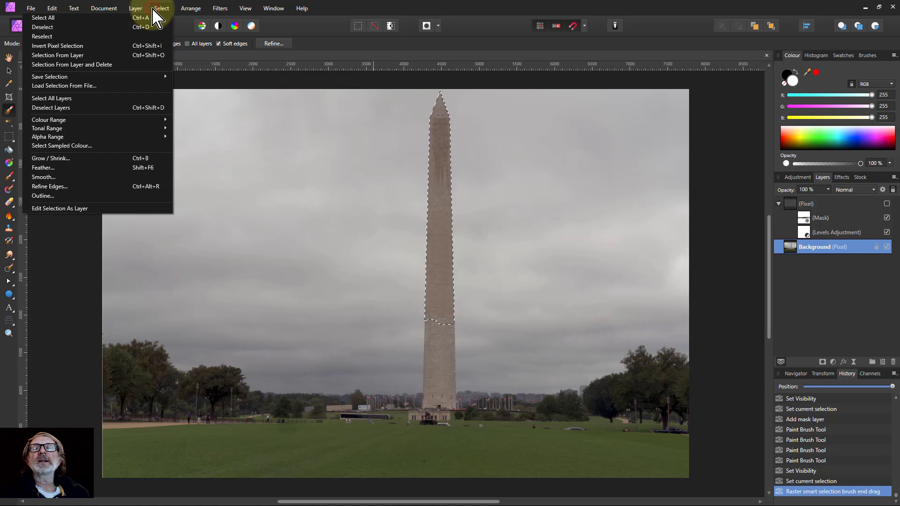
click(146, 46)
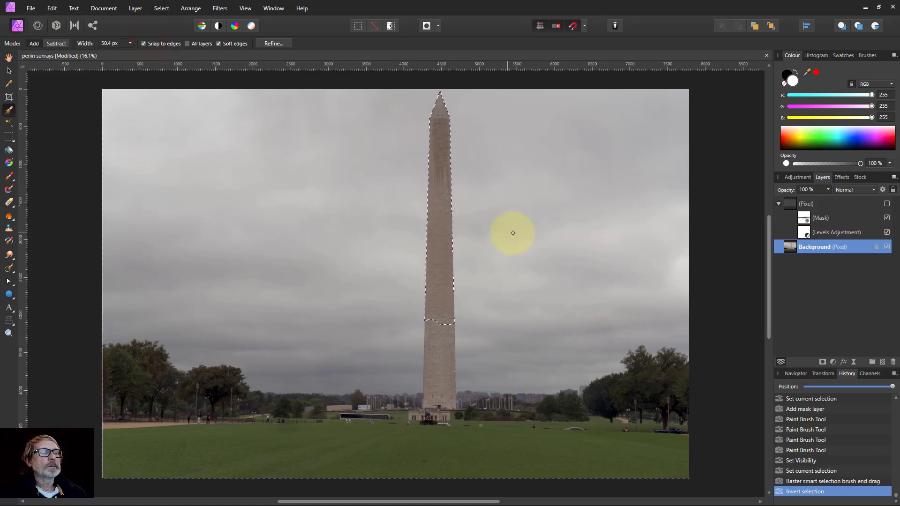
click(887, 204)
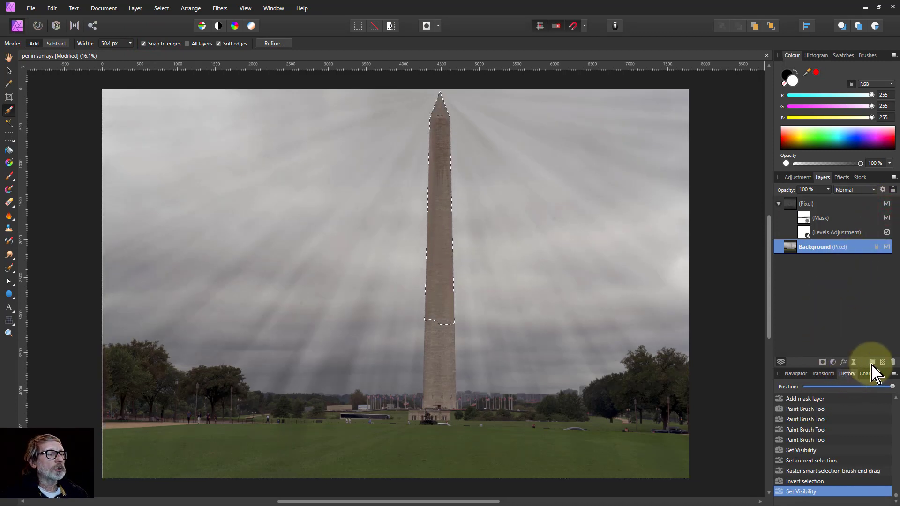
click(883, 362)
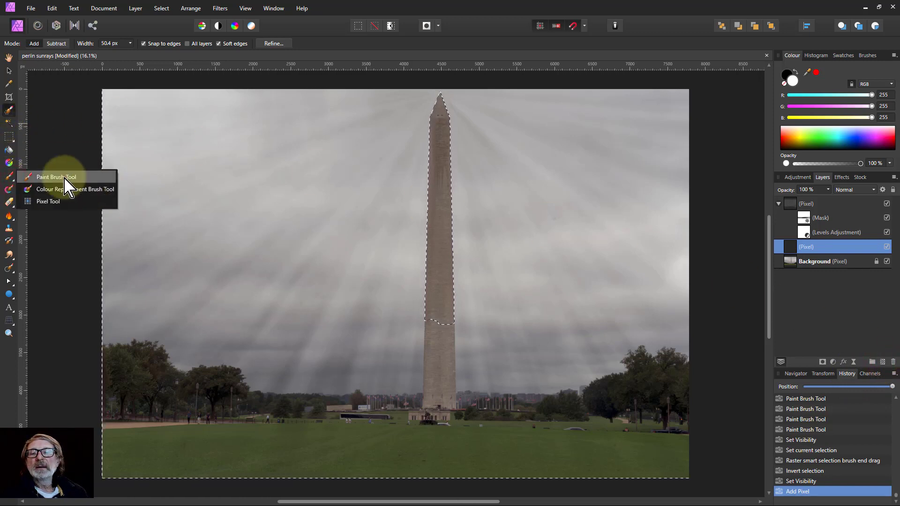
Paint a white glow around the obelisk tip with an enlarged brush at 100% opacity
click(64, 178)
click(792, 79)
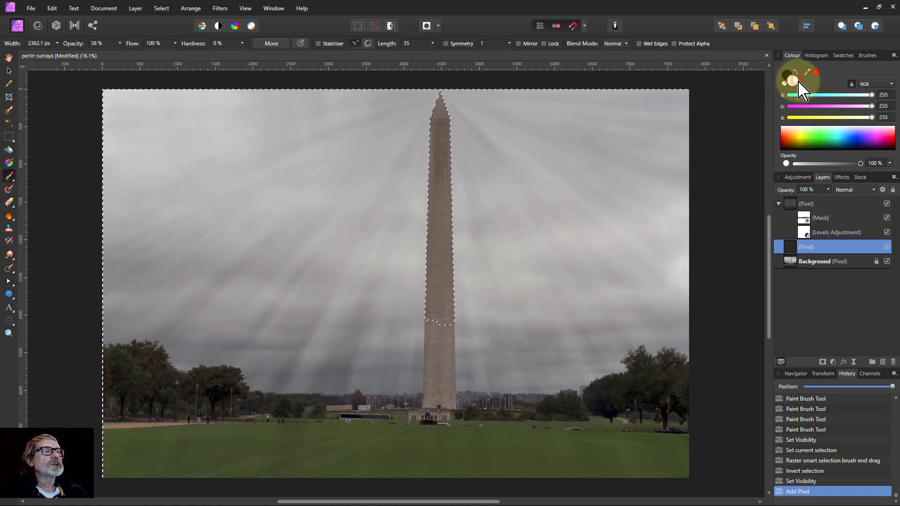
key(bracketright)
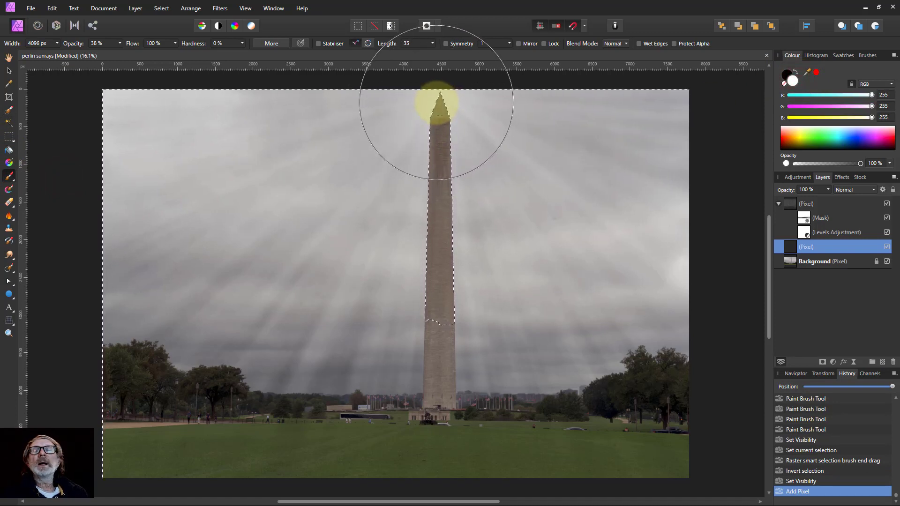
drag(123, 54, 167, 53)
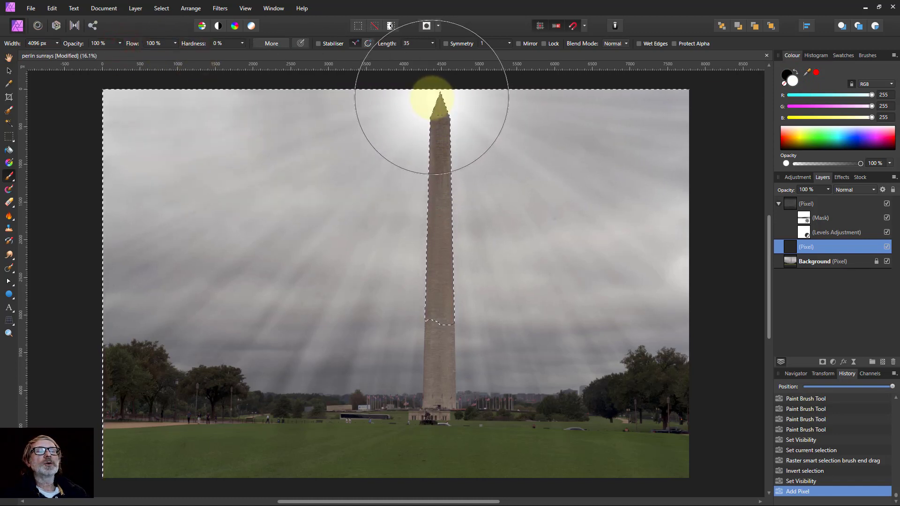
click(432, 98)
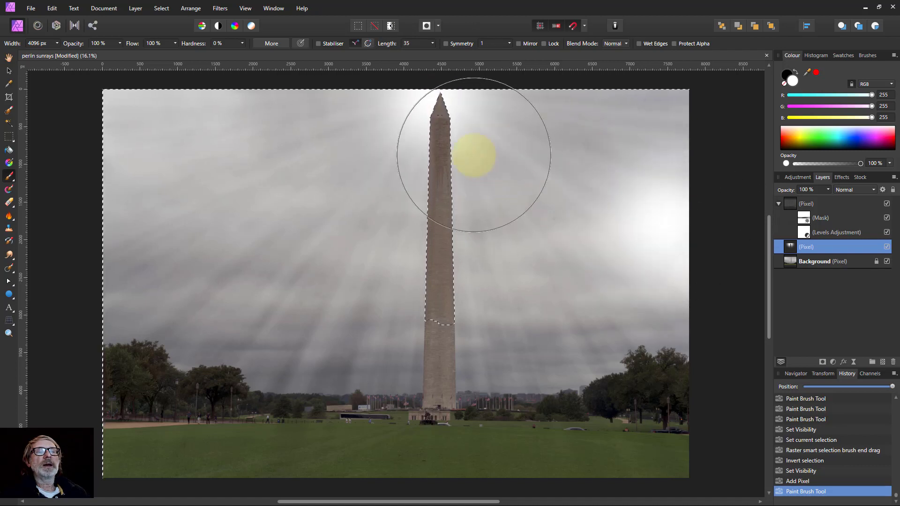
click(439, 119)
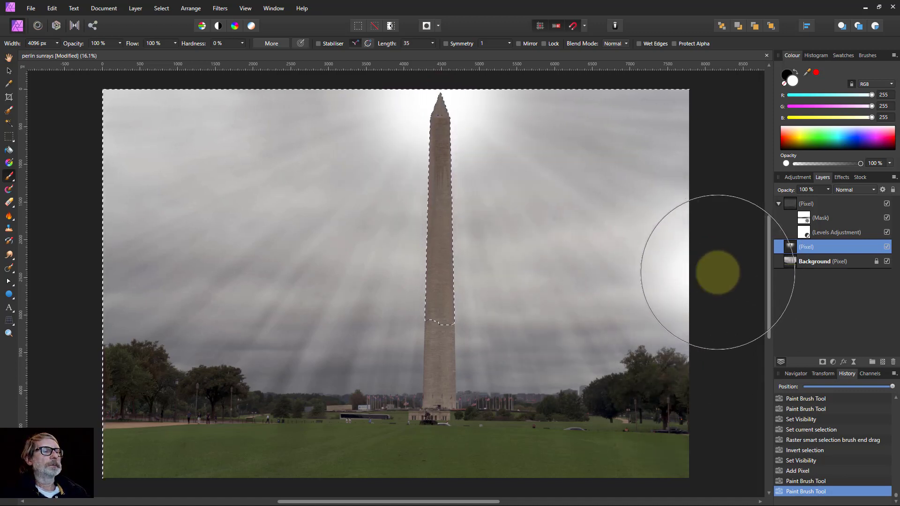
Keep the white sky glow, drop the selection, and lower the brush opacity to 30%
drag(590, 204, 568, 207)
key(ctrl+z)
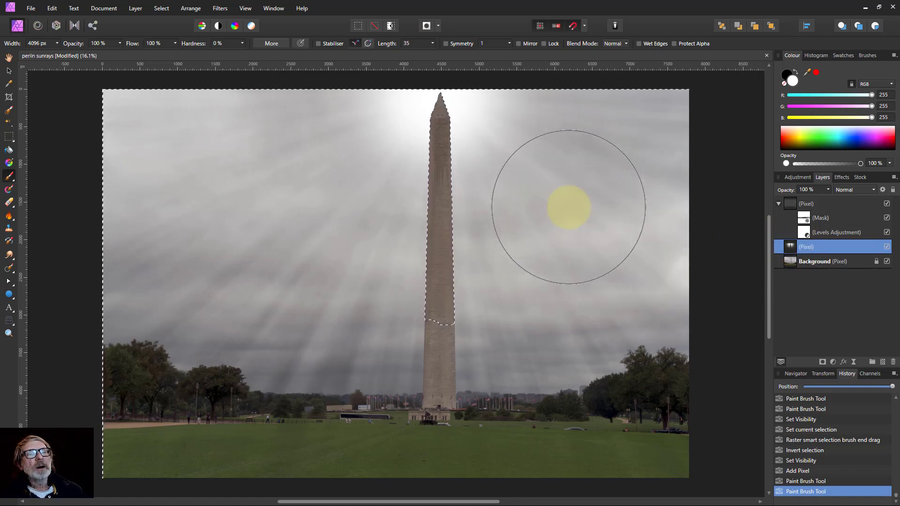
key(ctrl+shift+z)
key(ctrl+d)
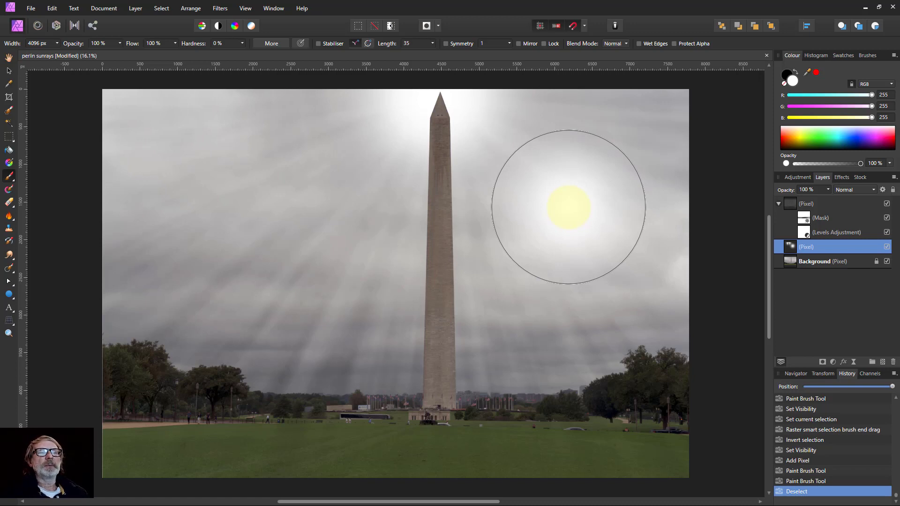
mouse_move(568, 207)
mouse_down()
mouse_move(544, 181)
mouse_move(345, 61)
mouse_move(441, 106)
mouse_up()
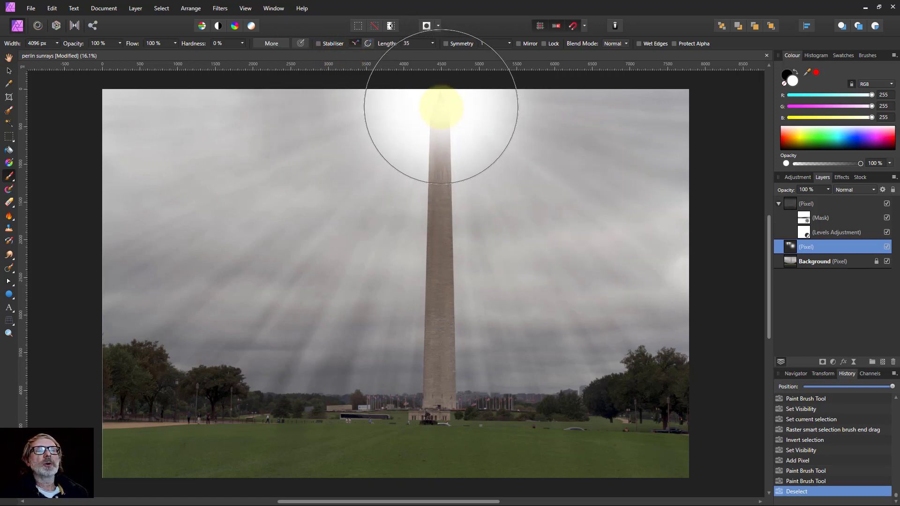
mouse_move(119, 43)
mouse_down()
mouse_move(114, 53)
mouse_move(78, 55)
mouse_up()
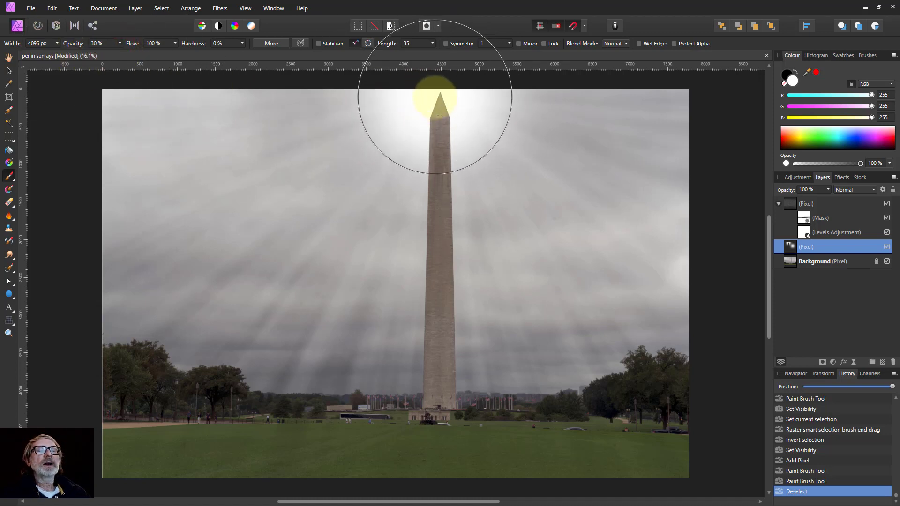
Build the white glow at the obelisk tip with repeated dabs, finishing with a brush about 1116 px wide
click(436, 96)
click(435, 94)
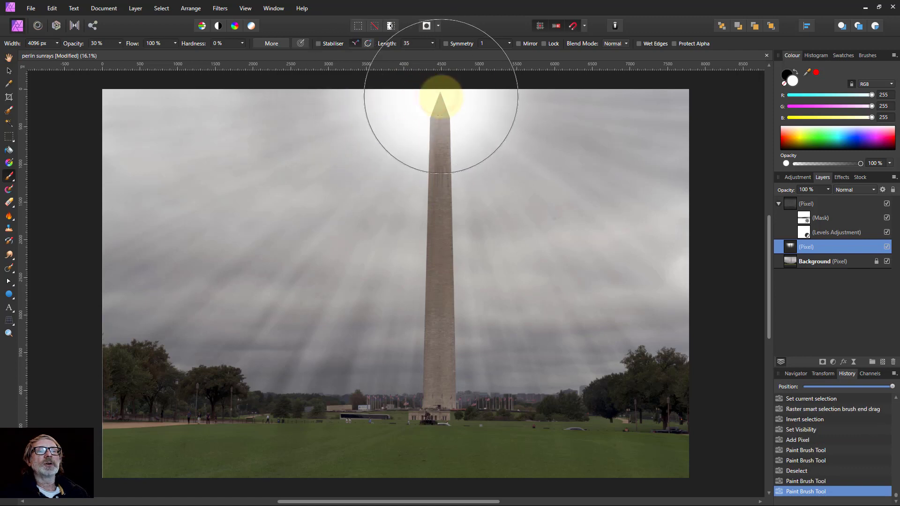
click(438, 94)
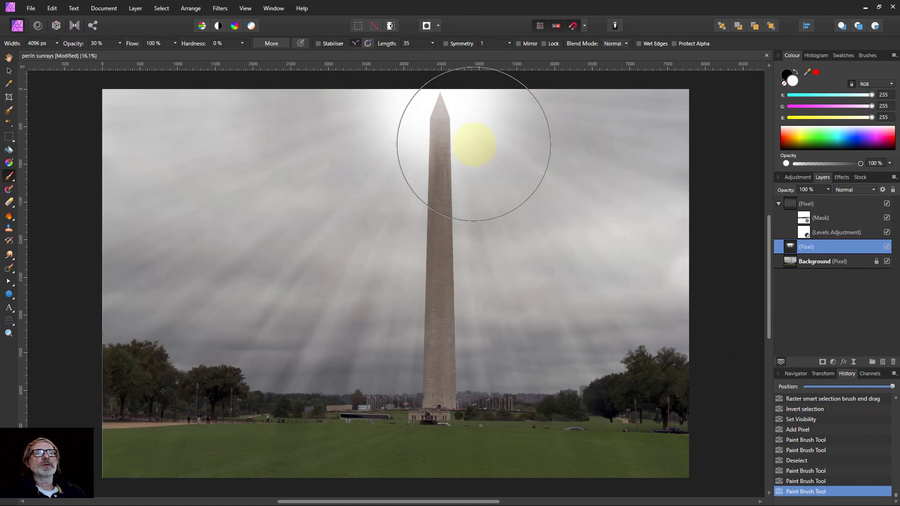
click(438, 90)
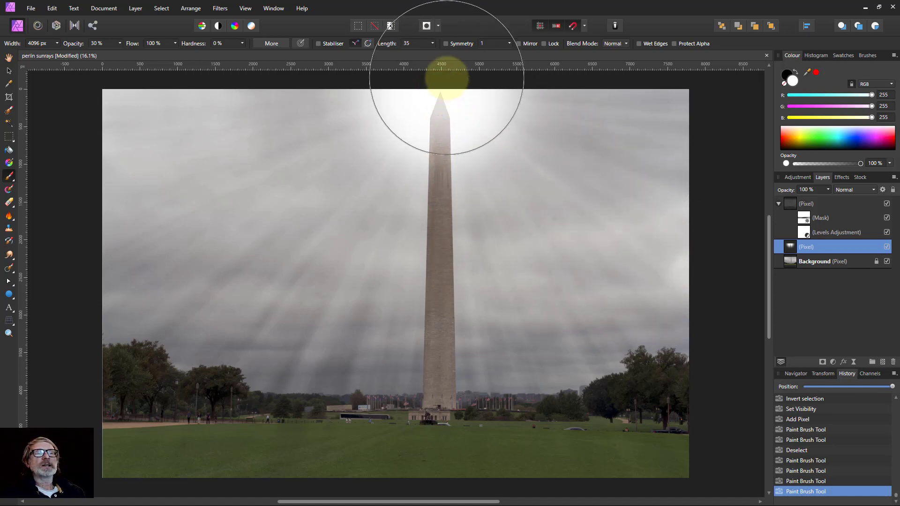
click(442, 70)
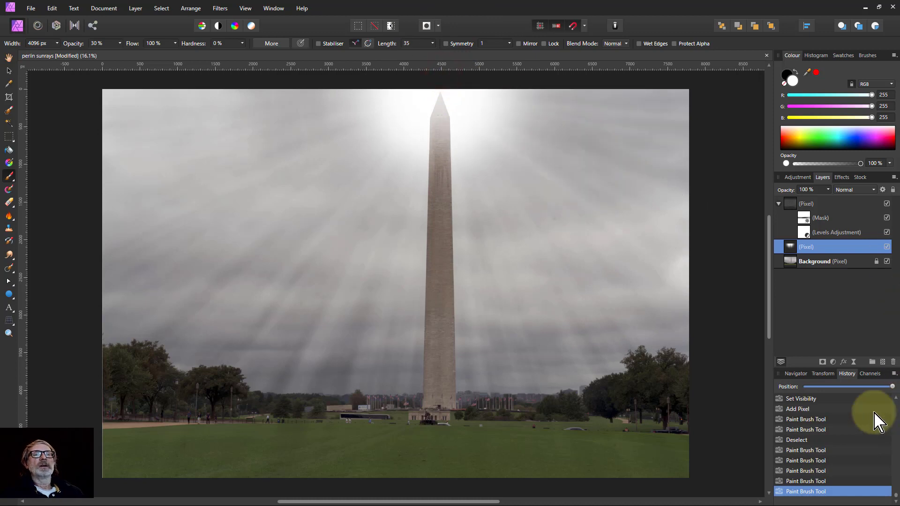
key(bracketleft)
key(bracketleft)
key(bracketleft)
key(bracketleft)
key(bracketleft)
key(bracketleft)
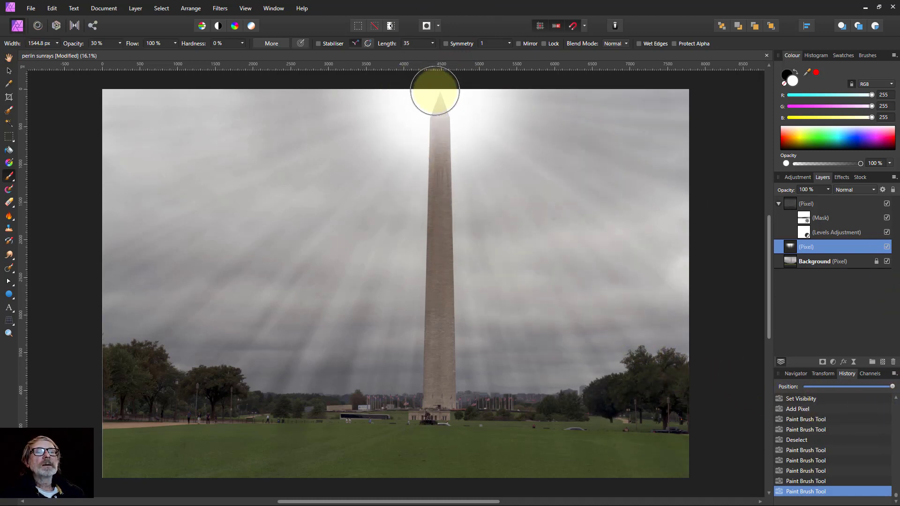
click(441, 95)
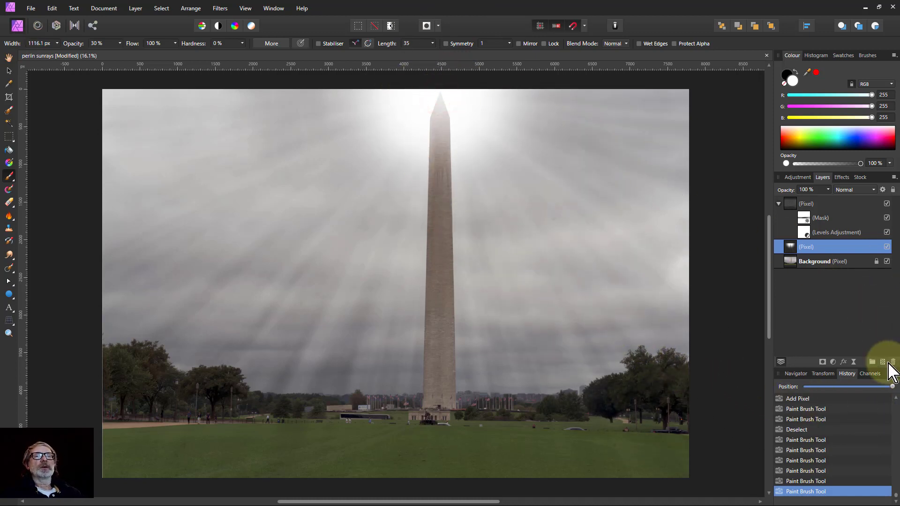